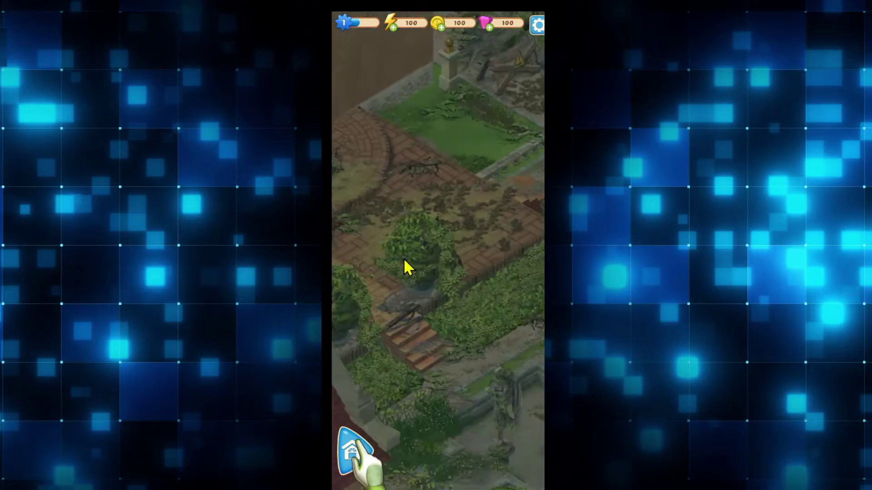
- Pan across the overgrown estate map to view another part of the garden
left_click_drag(403, 258, 463, 150)
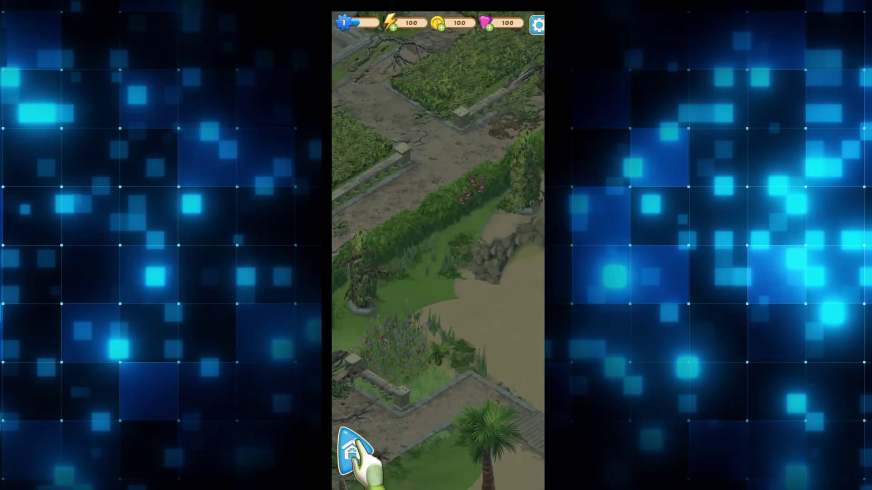
- Open the Player Name prompt from the Support tab of Settings
left_click(537, 26)
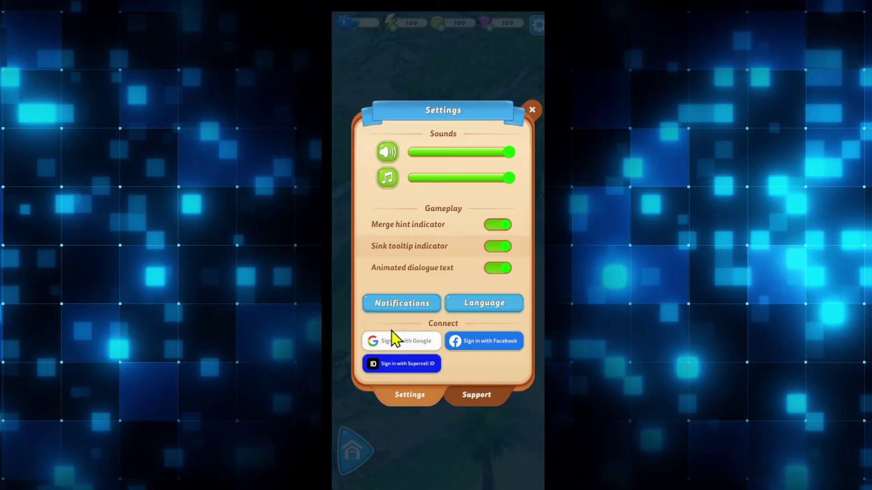
left_click(475, 396)
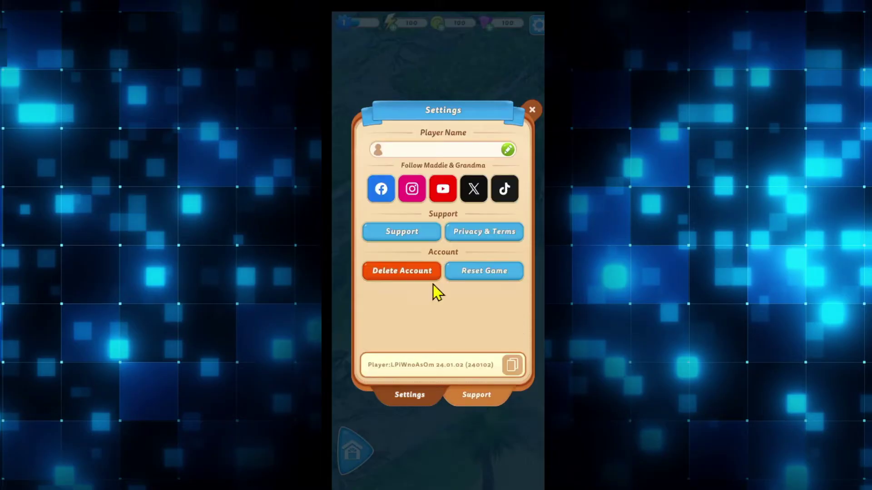
left_click(418, 157)
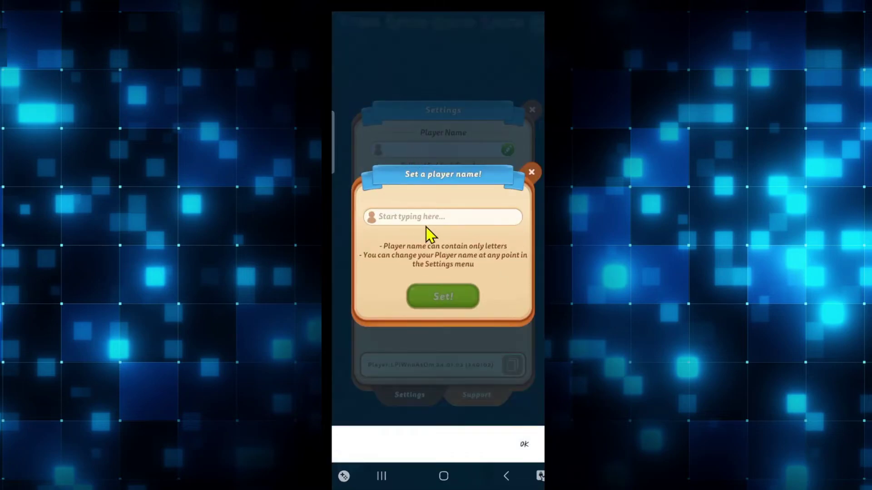
- Enter a new player name in the 'Set a player name!' dialog and confirm with Set!
left_click(442, 217)
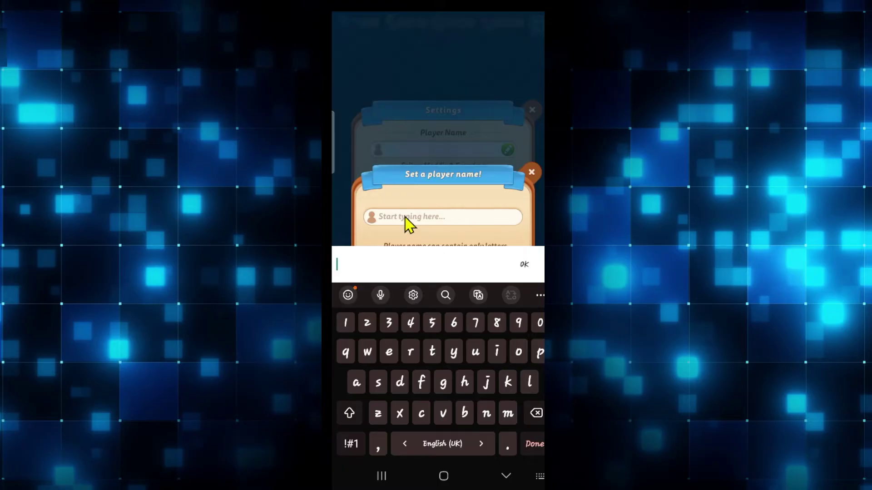
type("blackgasm")
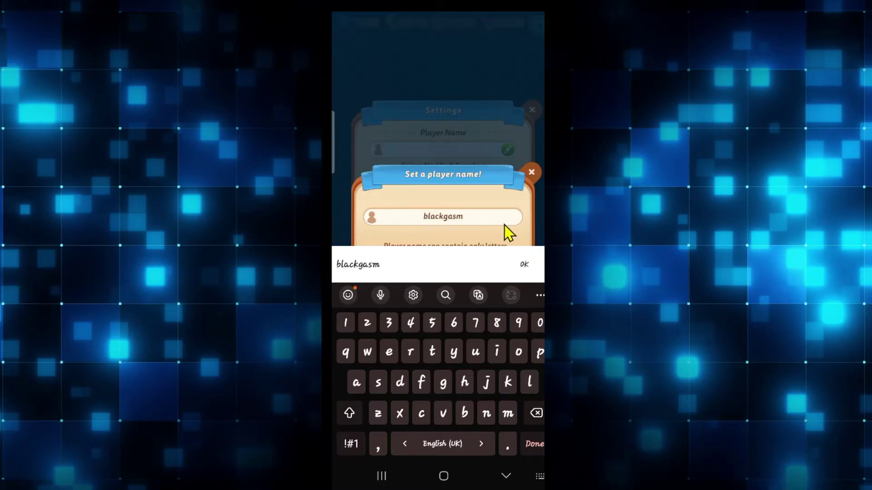
left_click(527, 265)
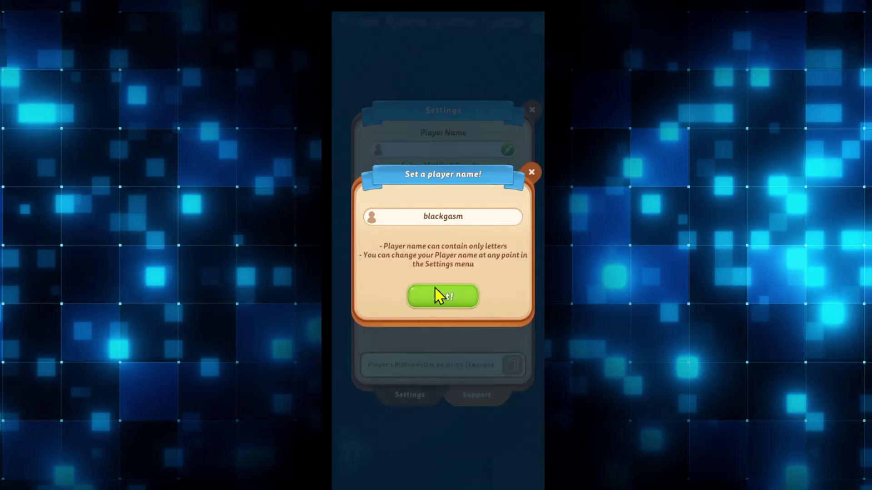
left_click(443, 296)
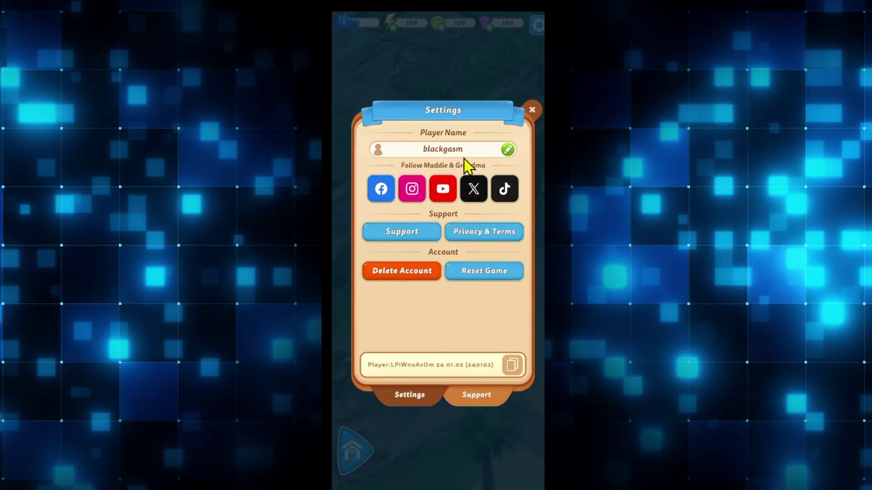
left_click(507, 150)
left_click(463, 215)
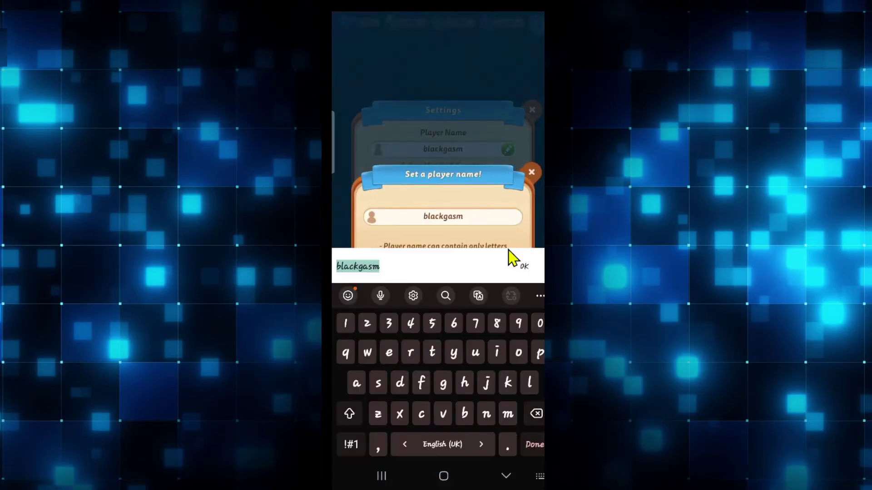
left_click(528, 179)
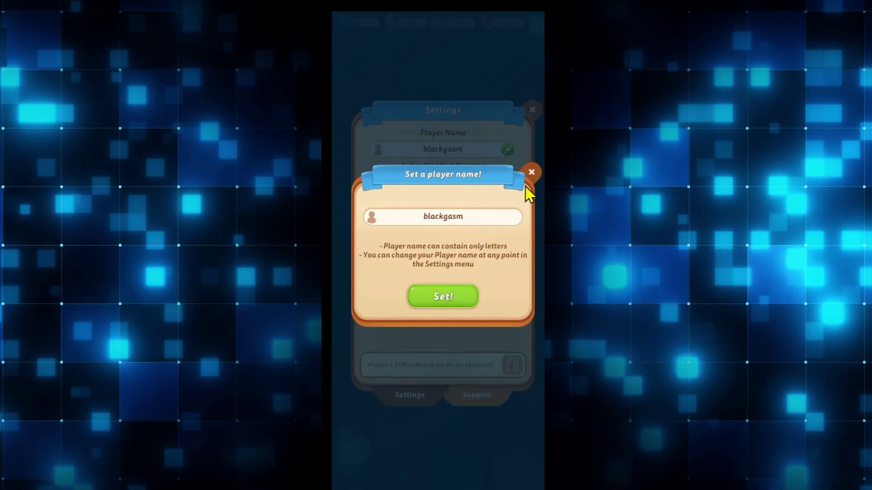
left_click(530, 172)
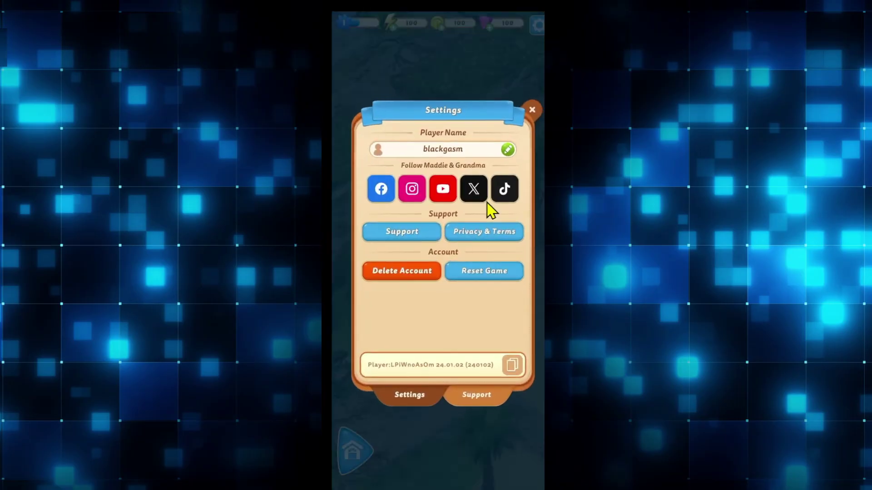
- Close Settings and return to the phone's home screen
left_click(532, 109)
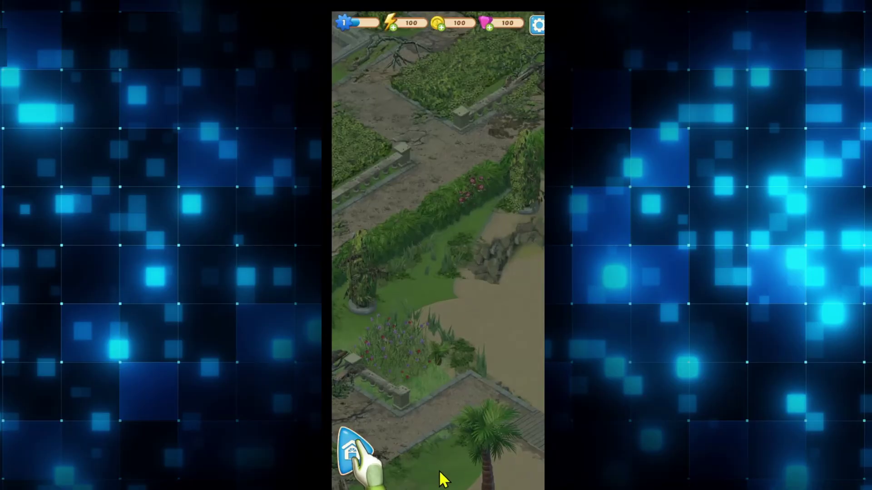
scroll(445, 399, "down", 5)
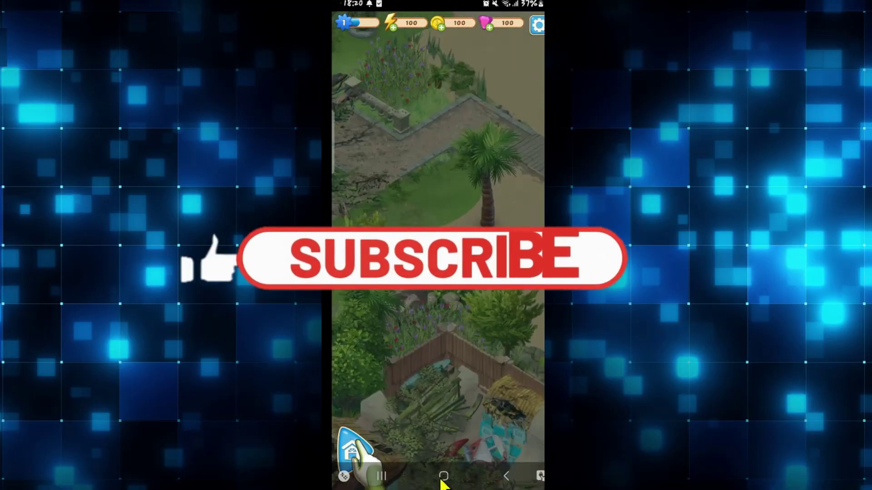
left_click(443, 477)
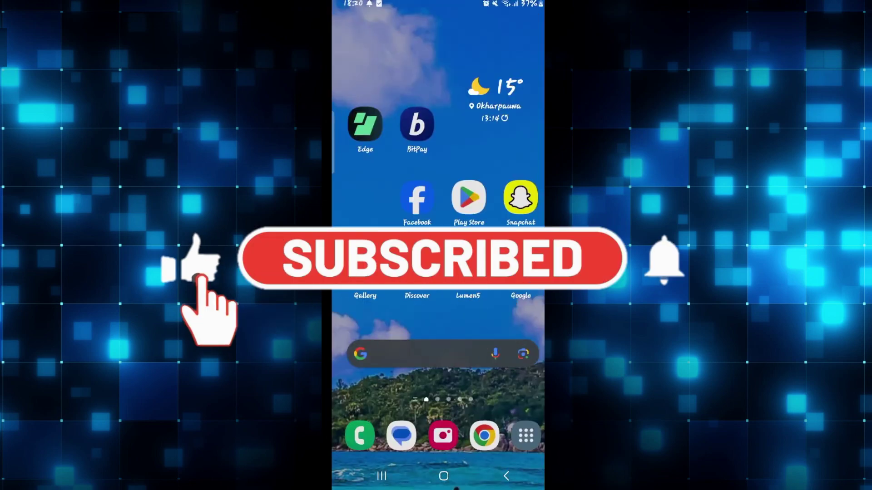